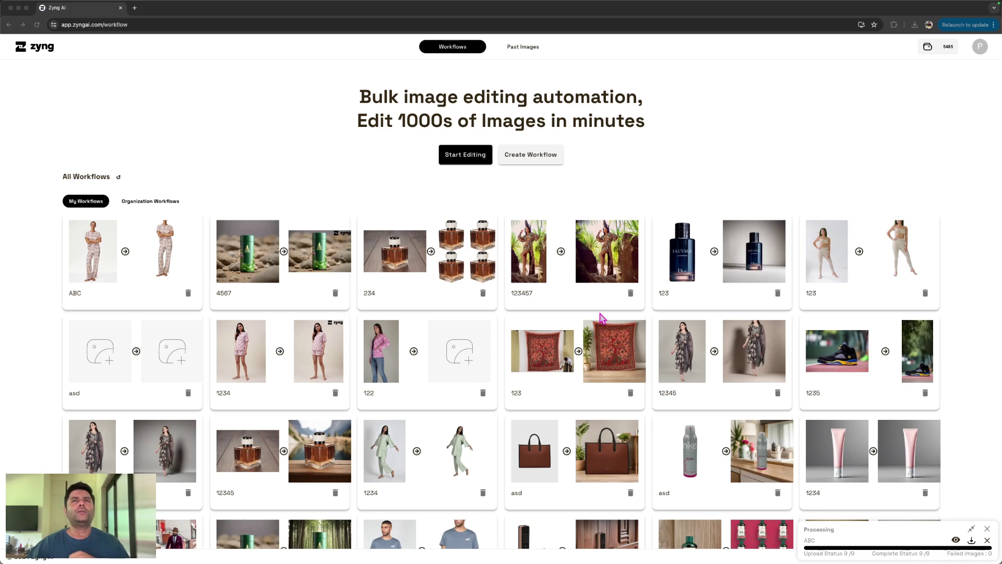
Start creating a new workflow and load the sample sneaker image as its input
click(538, 158)
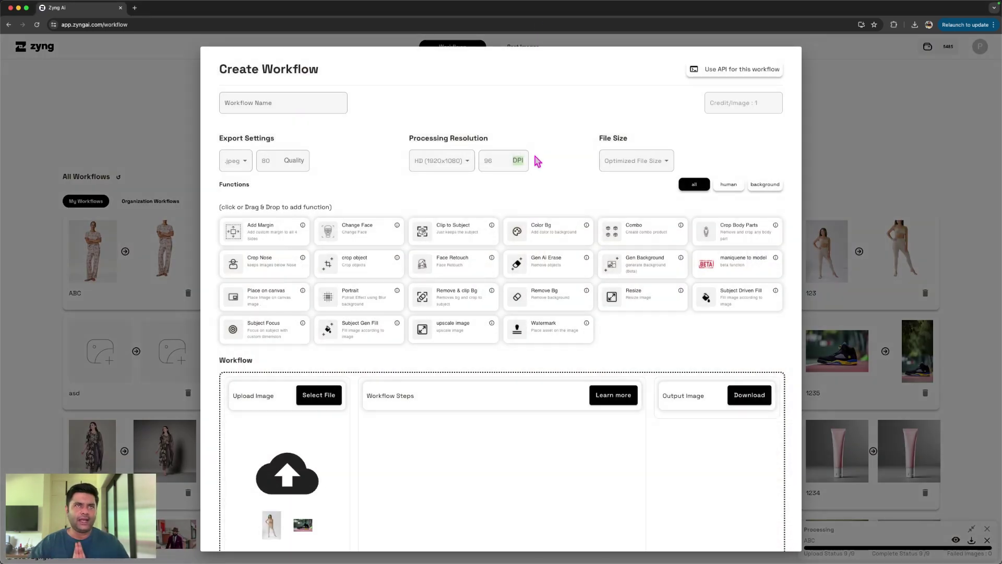
scroll(392, 299, down, 2)
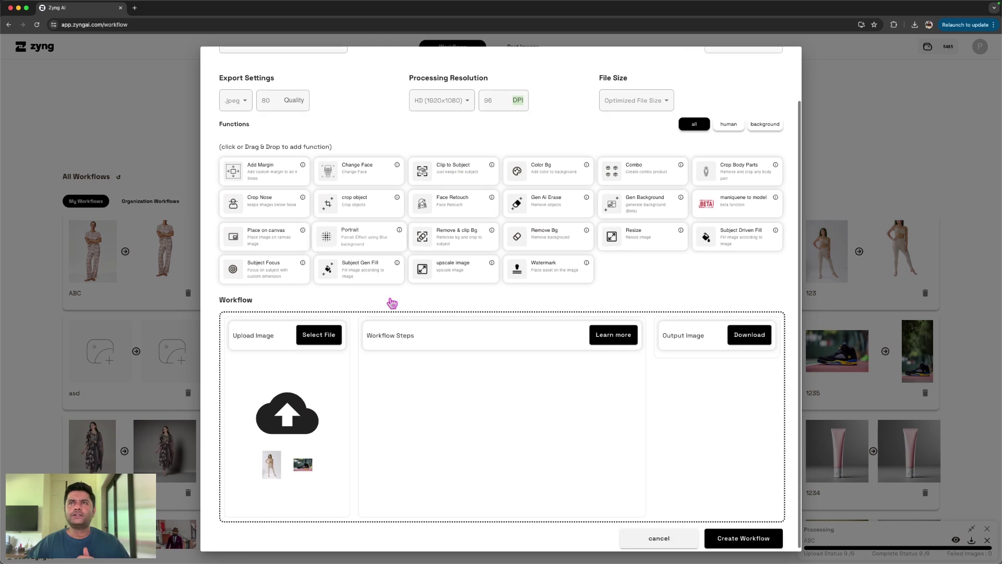
click(306, 464)
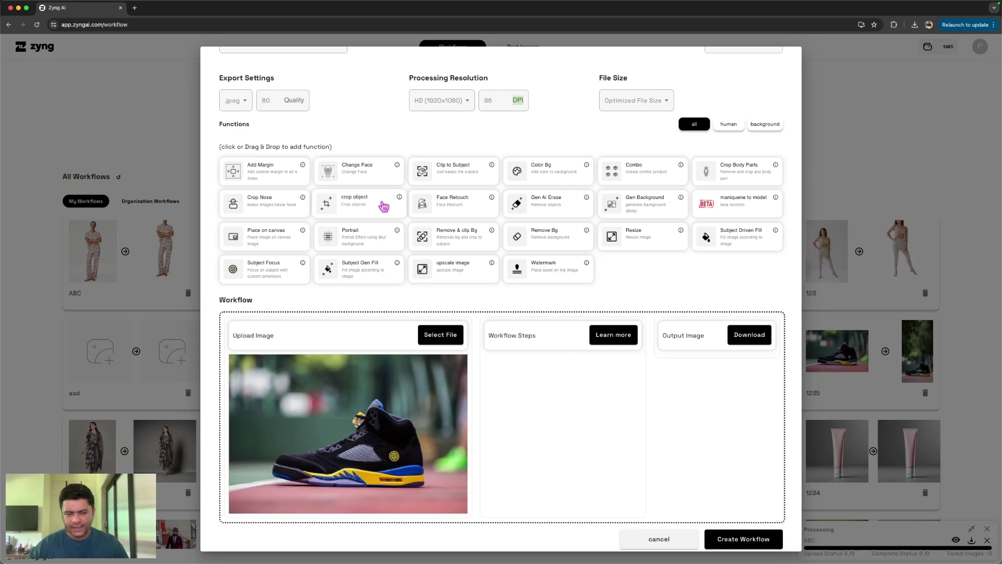
Replace the sample input with the perfume bottle photo macerating-your-fragrances.webp from the Image samples folder
click(459, 334)
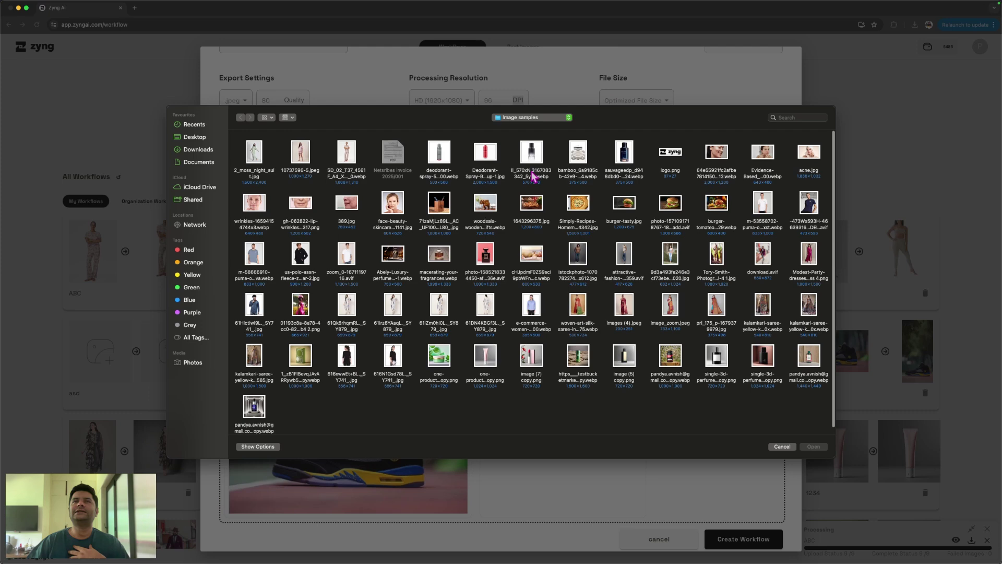
click(441, 261)
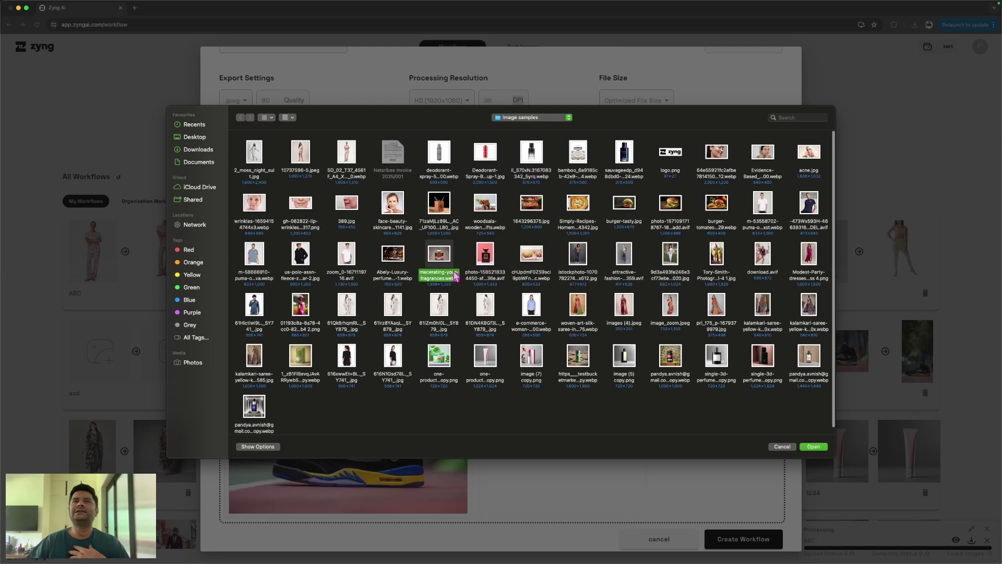
click(813, 447)
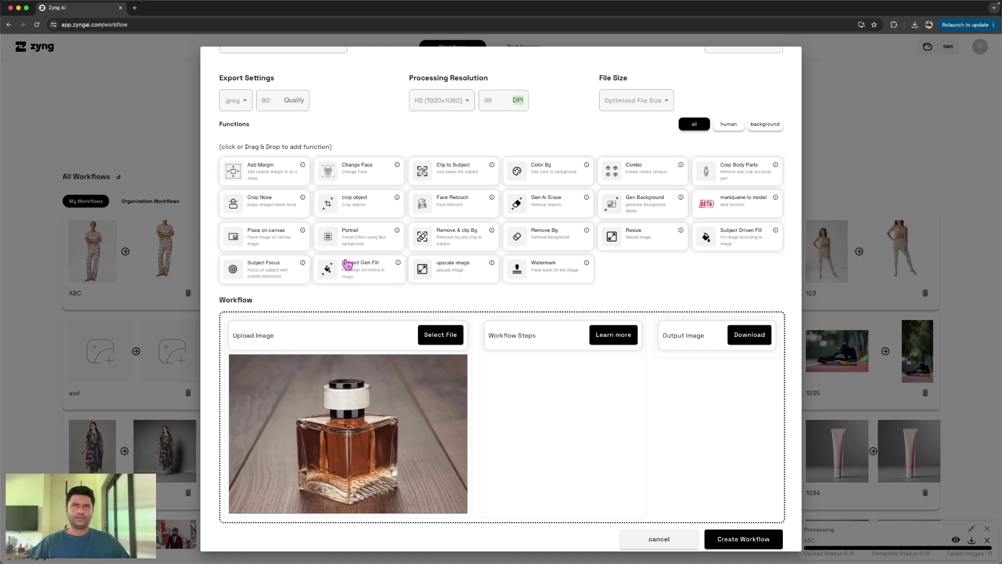
Try the Clip to Subject function on the perfume image and remove it from the workflow steps
click(456, 185)
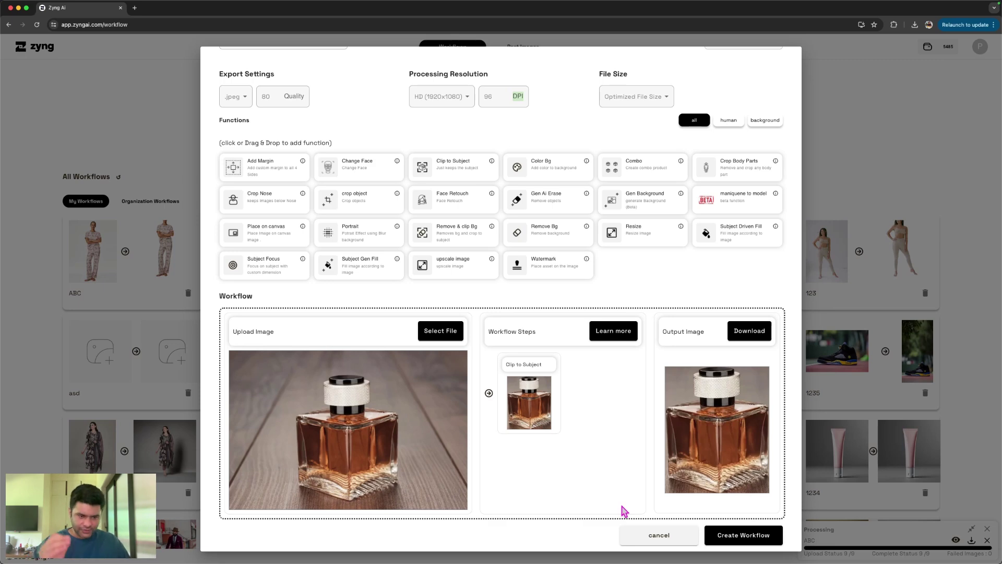
click(538, 387)
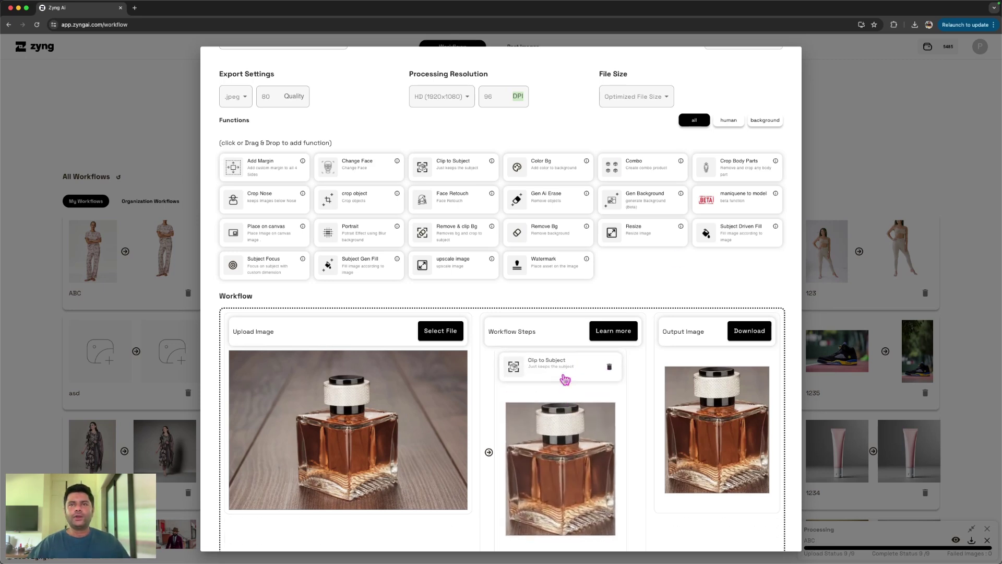
click(610, 368)
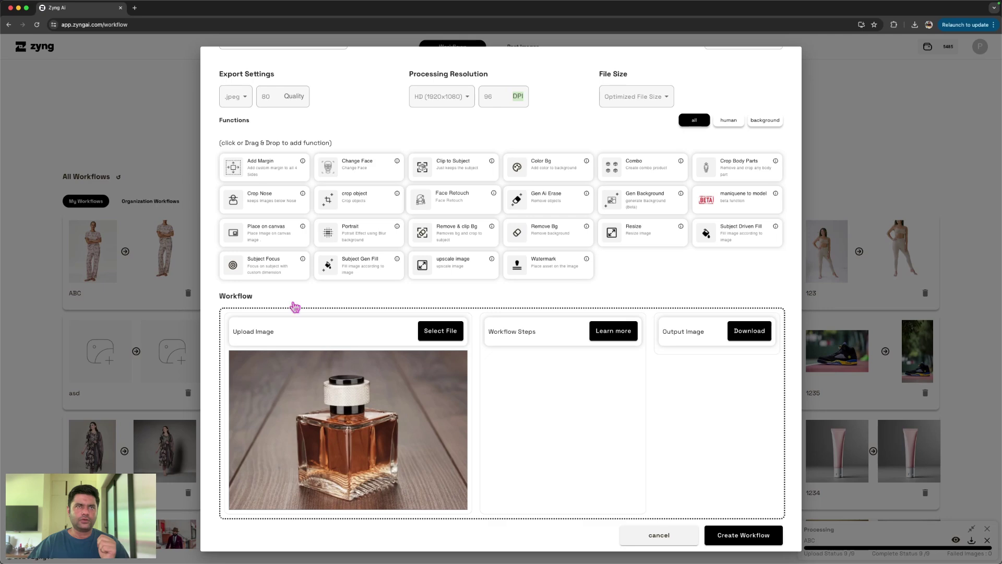
Add the crop object function to the workflow with "perfume bottle" as the object to crop
click(340, 206)
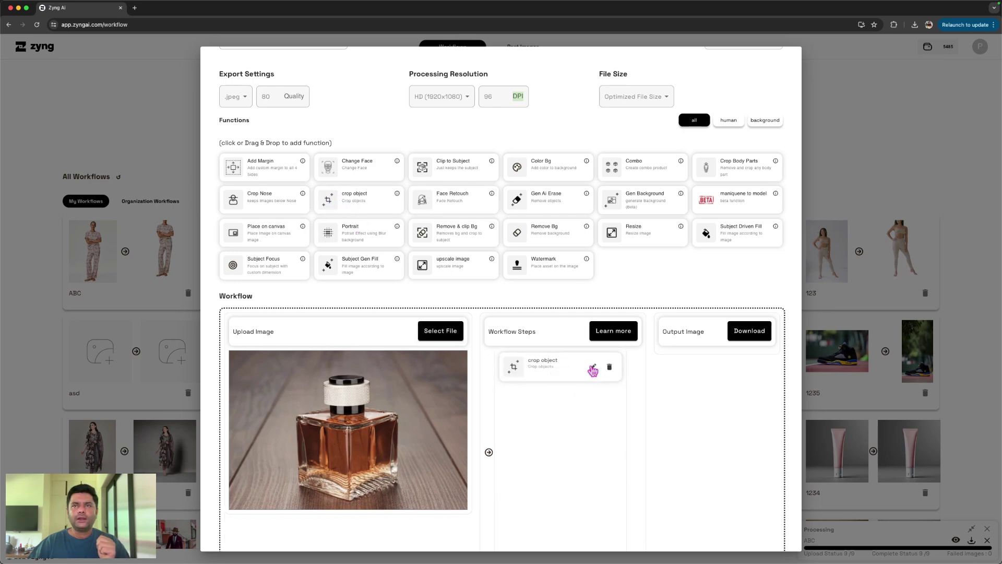
click(592, 368)
click(428, 275)
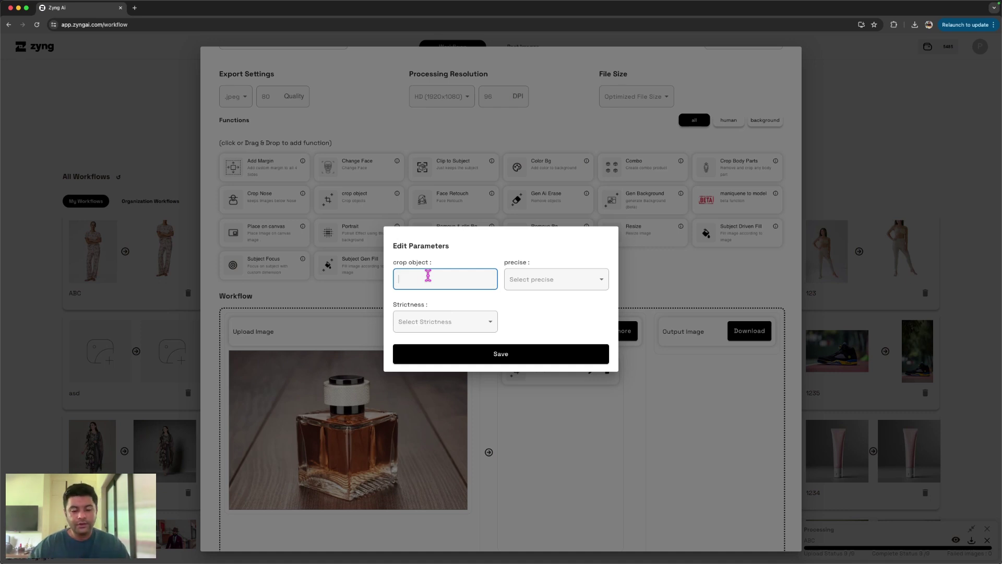
text(perfume )
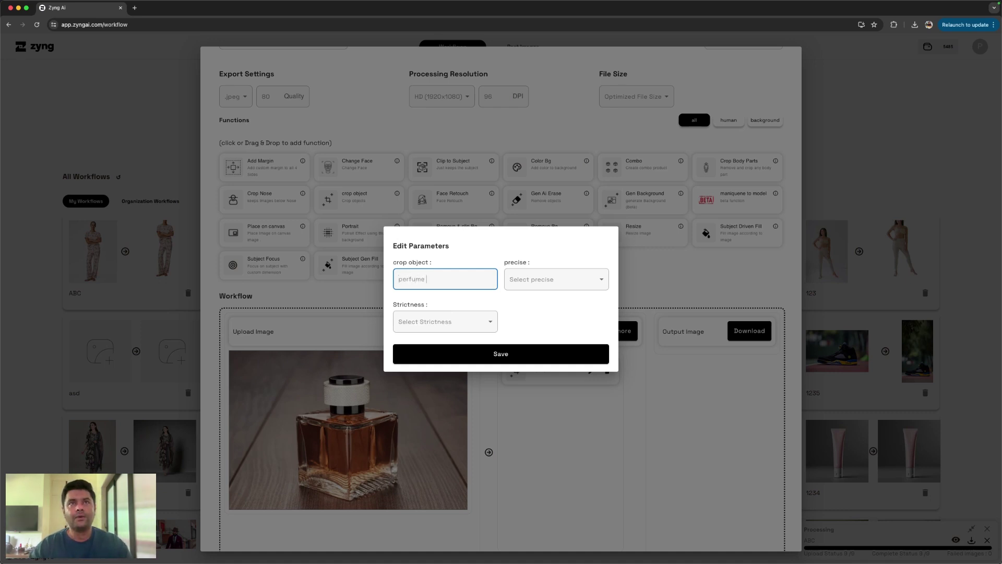
text(bottle)
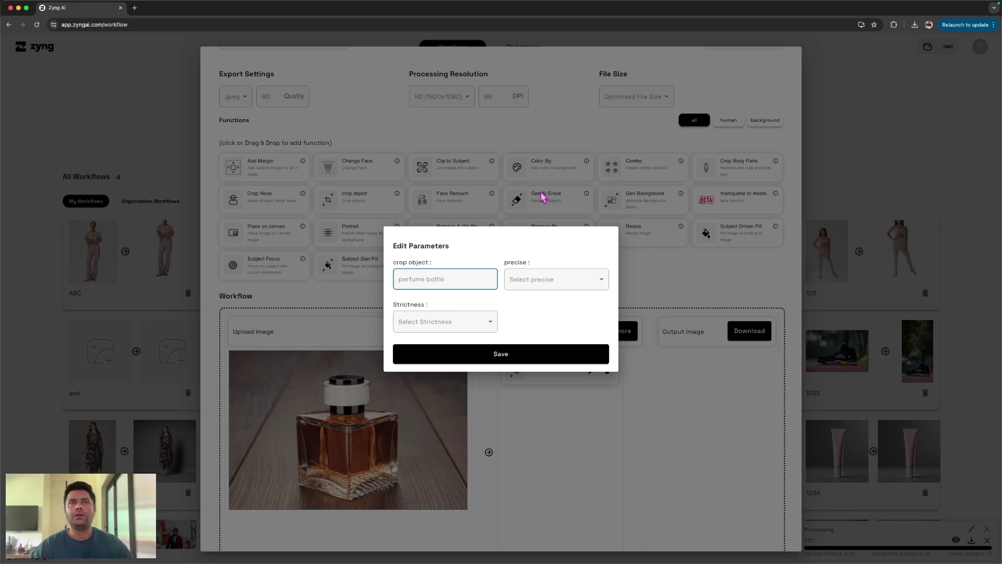
Set the crop's precise option to False and its strictness to low, and save the parameters
click(561, 285)
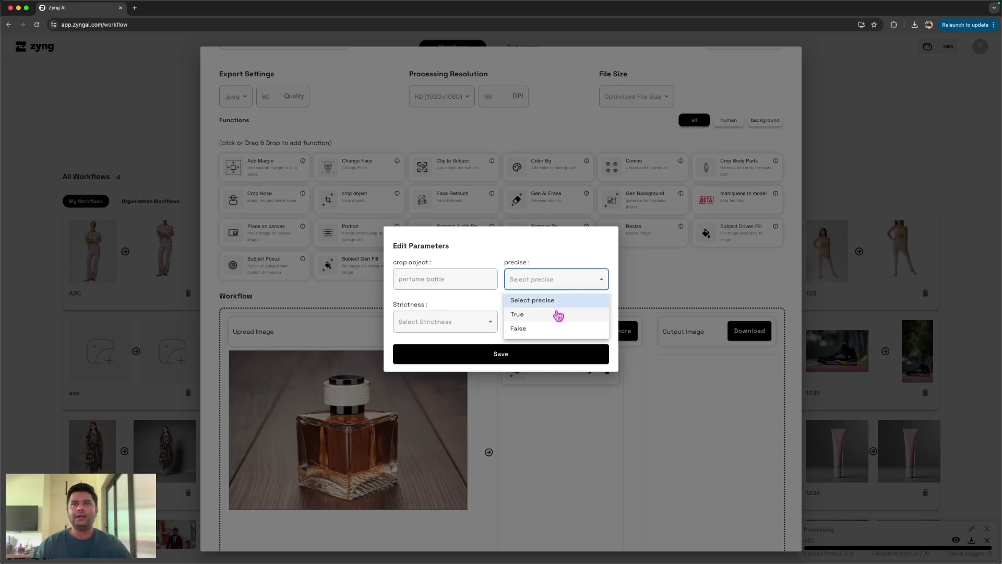
click(556, 330)
click(475, 327)
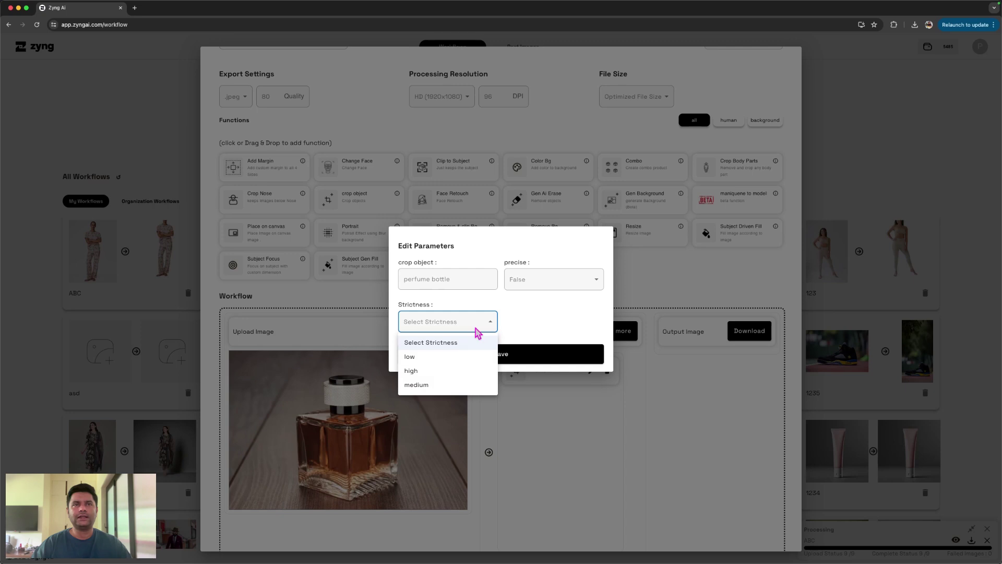
click(474, 370)
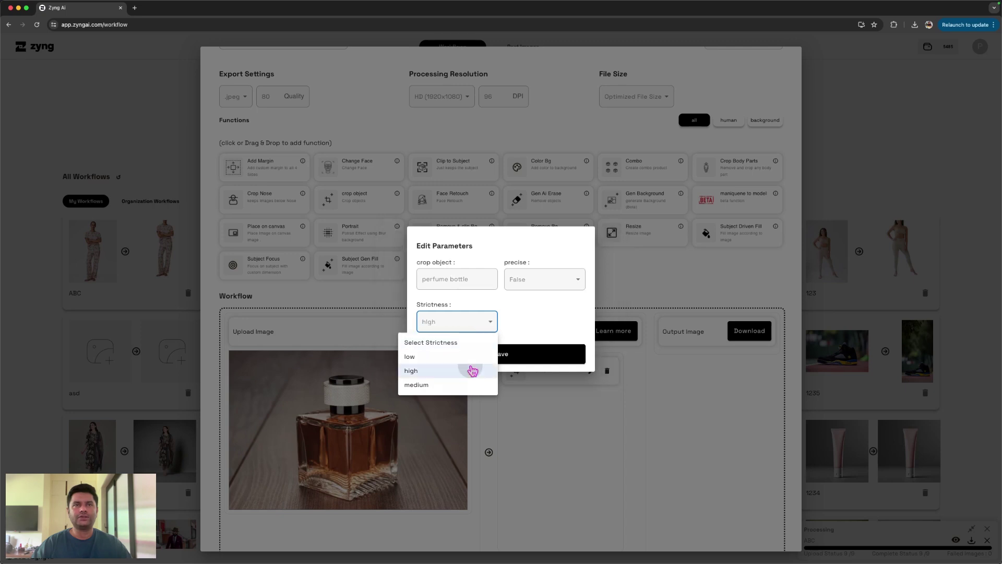
click(465, 326)
click(459, 357)
click(462, 356)
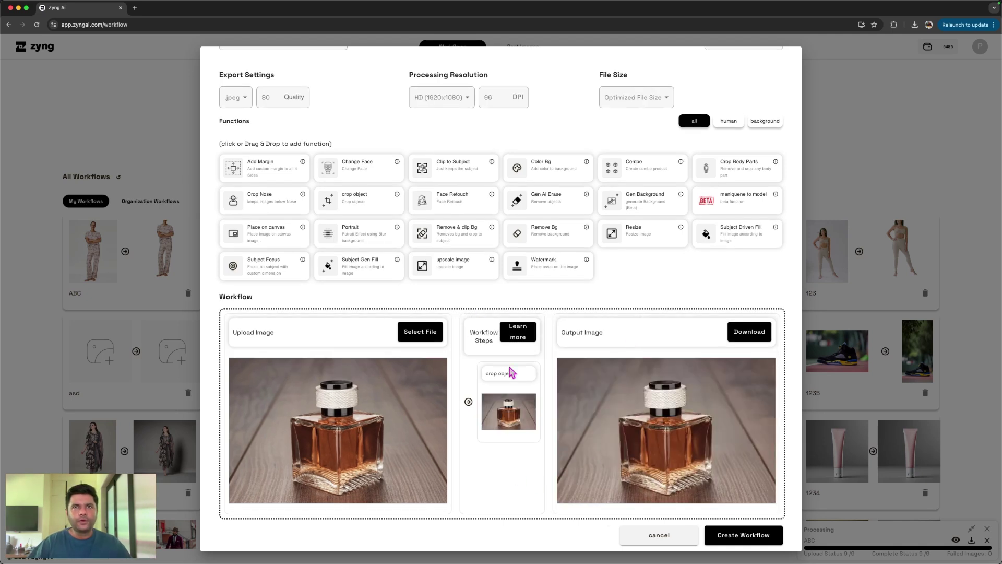
Replace the crop object function with Subject Focus, with original width and height both set to 1500
click(557, 367)
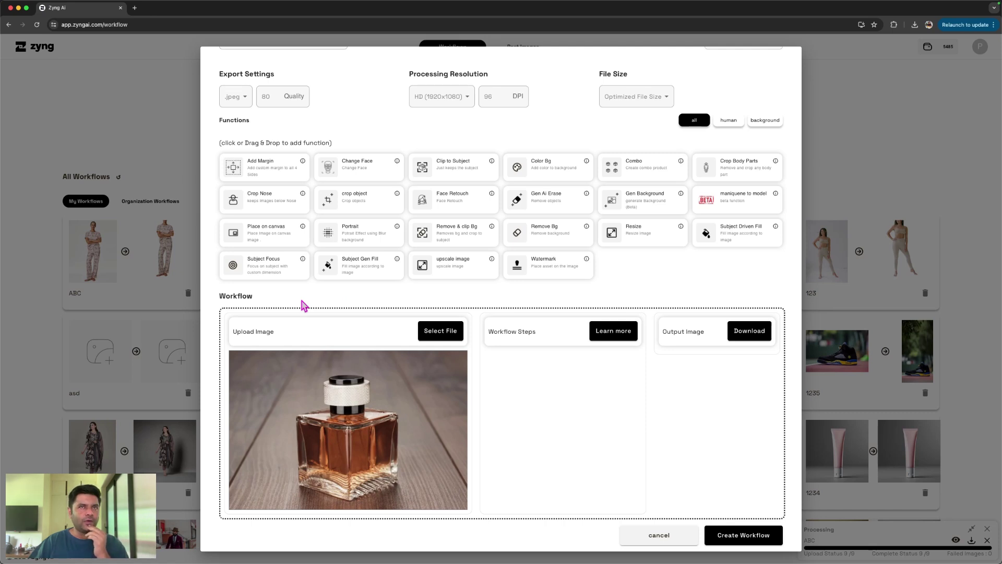
click(282, 275)
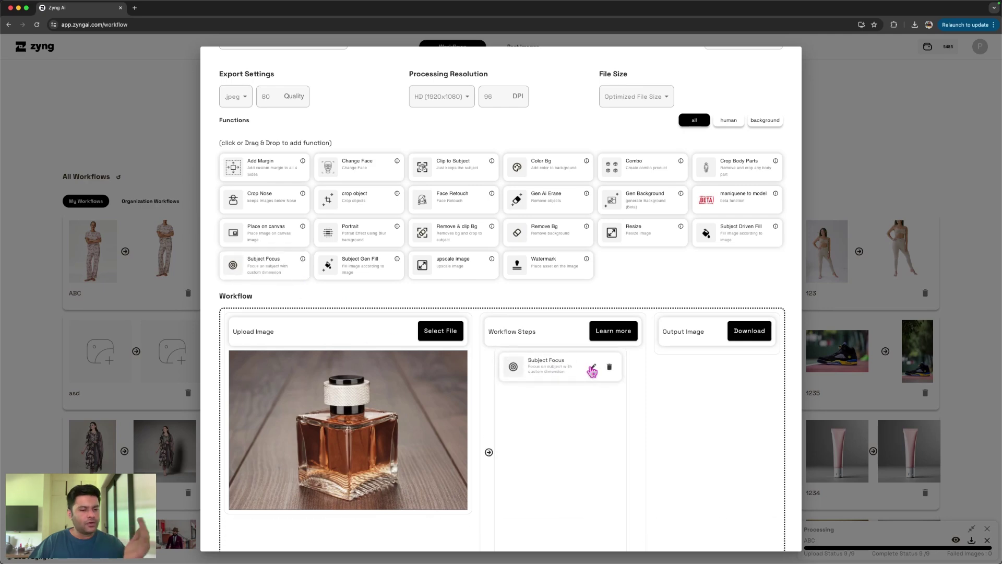
click(592, 369)
click(432, 300)
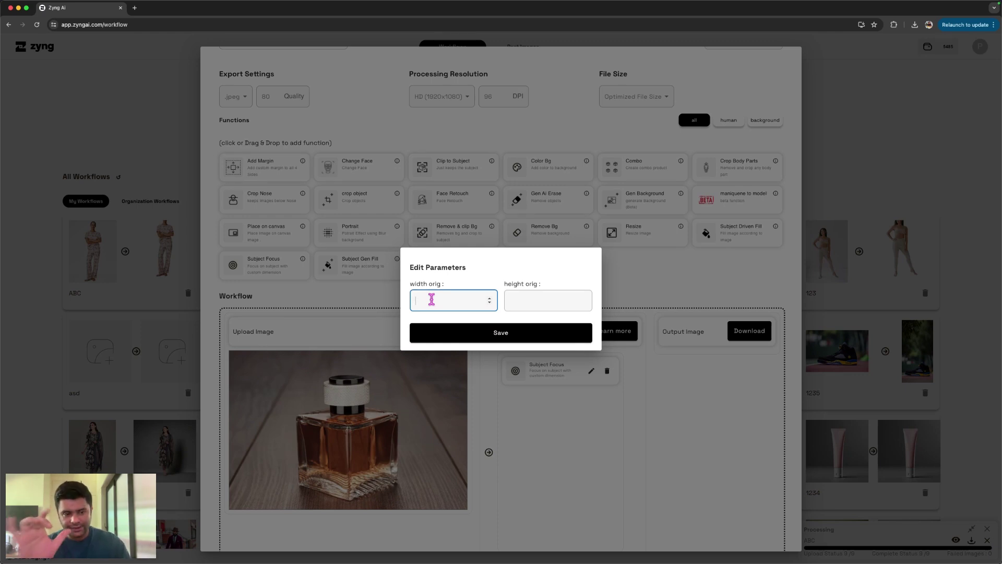
text(1500)
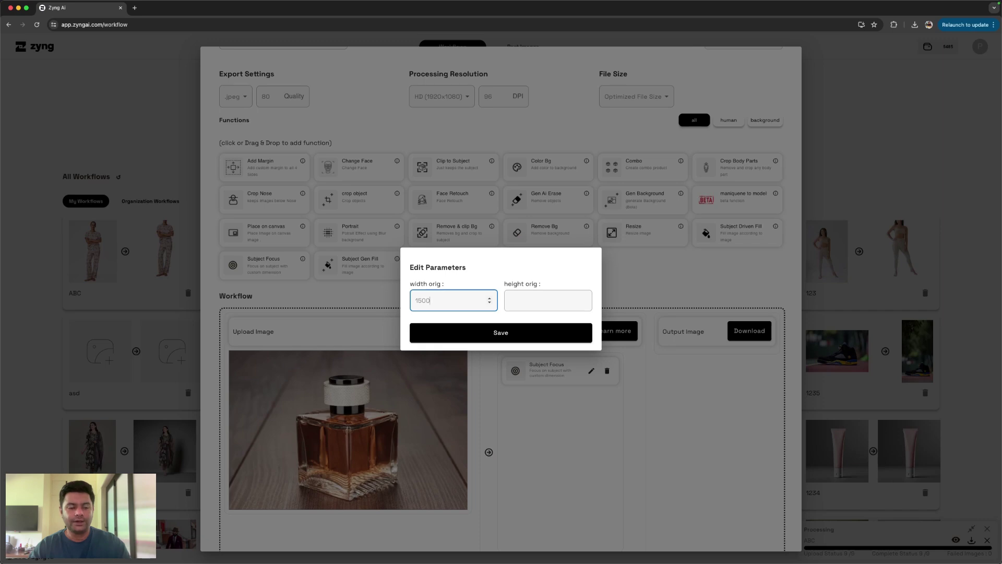
key(Tab)
text(1500)
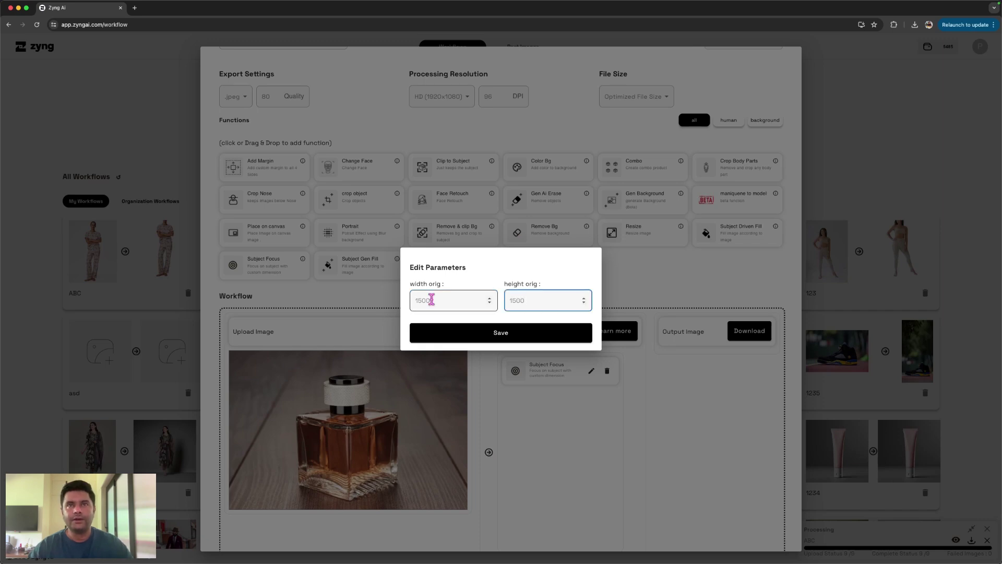
click(456, 337)
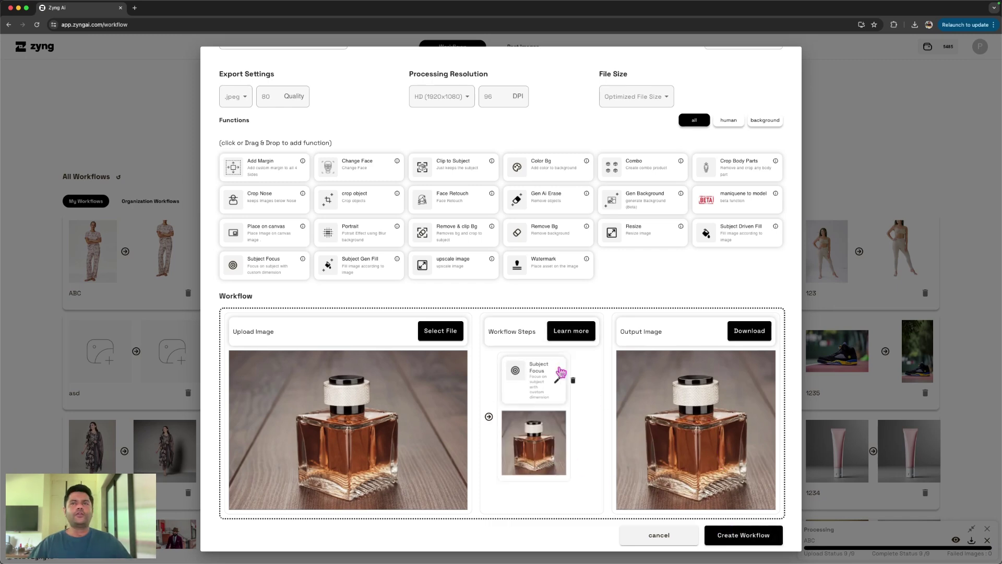
Replace Subject Focus with the Subject Gen Fill function, setting its width to 1800 and height to 1600
click(594, 369)
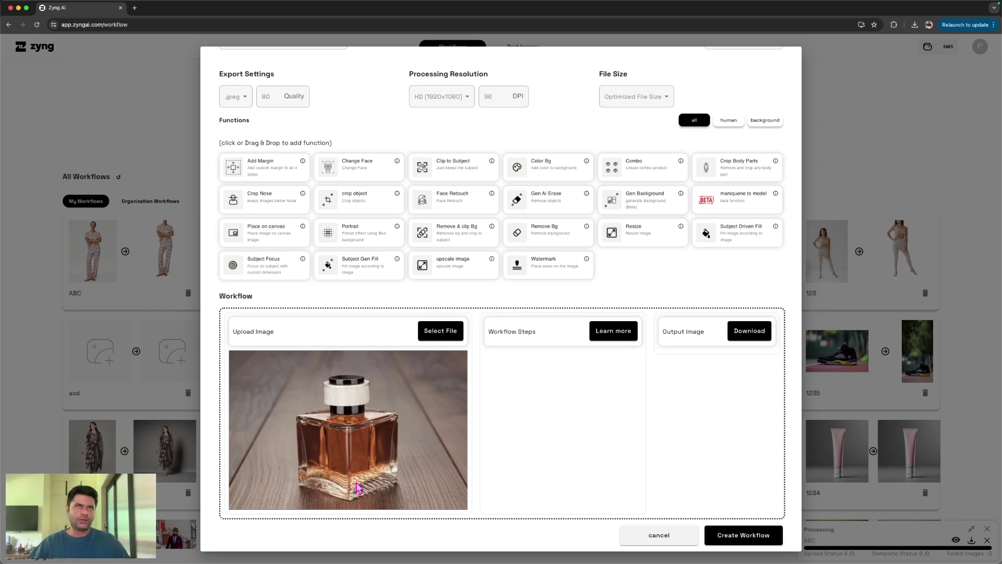
click(359, 269)
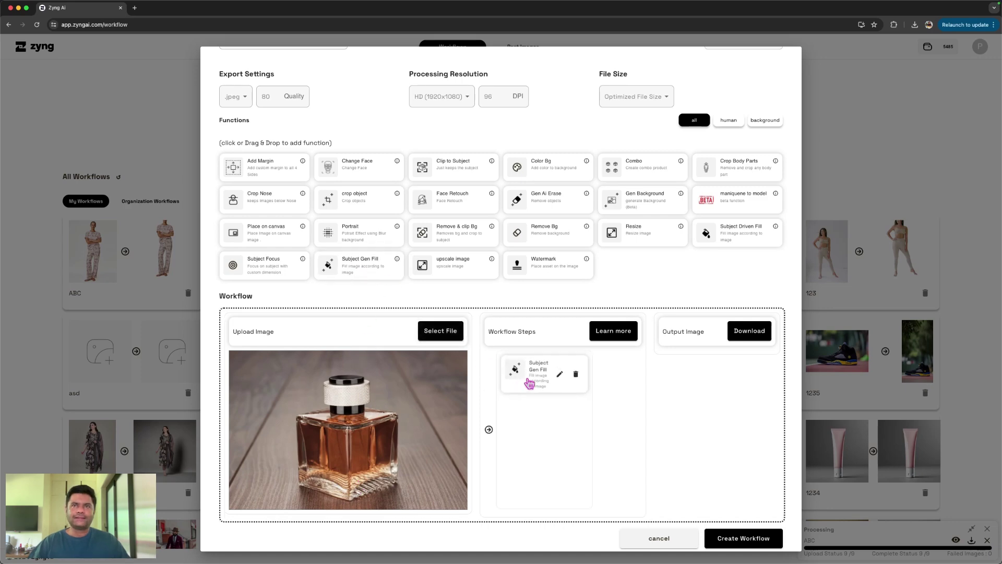
click(592, 373)
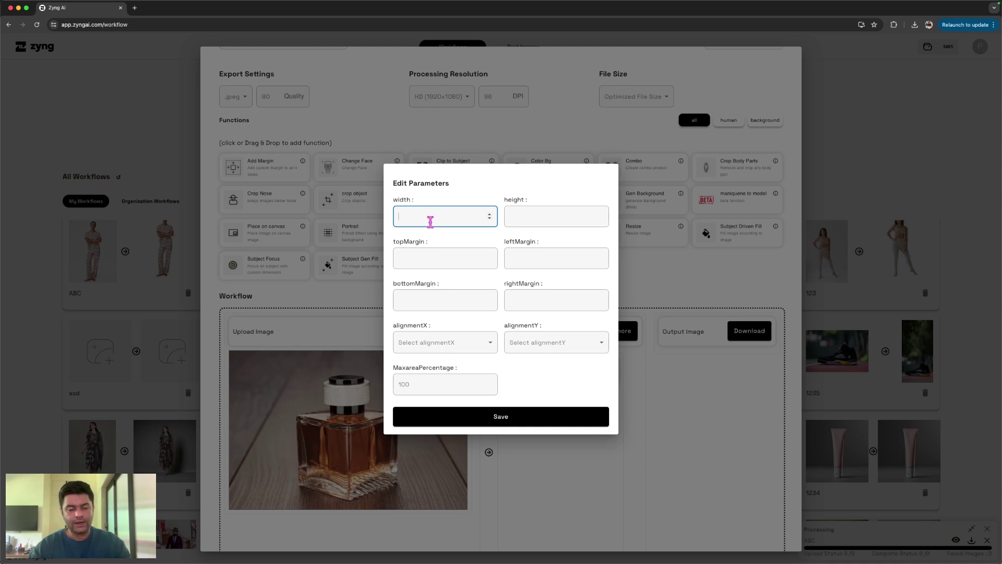
text(1800)
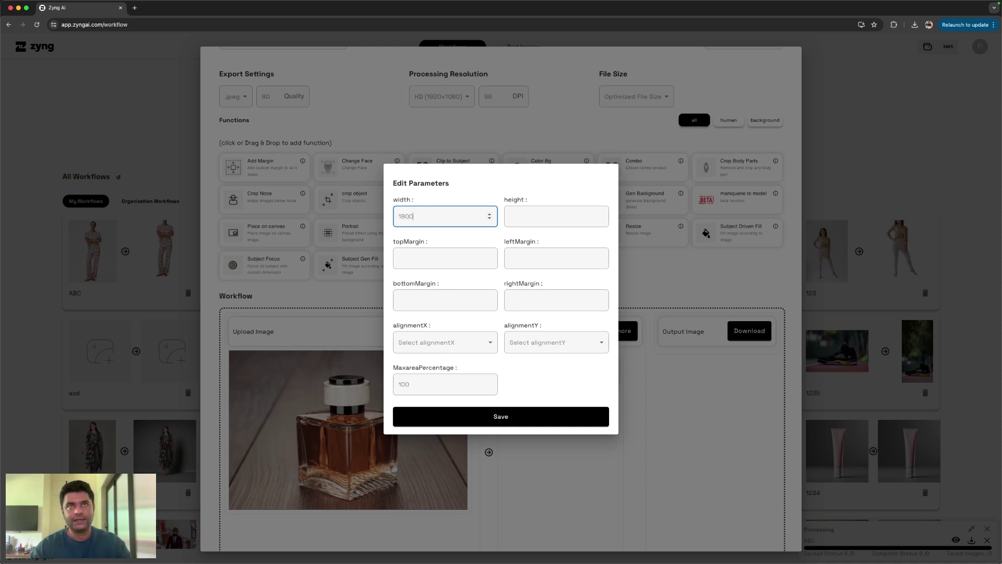
key(Tab)
text(1600)
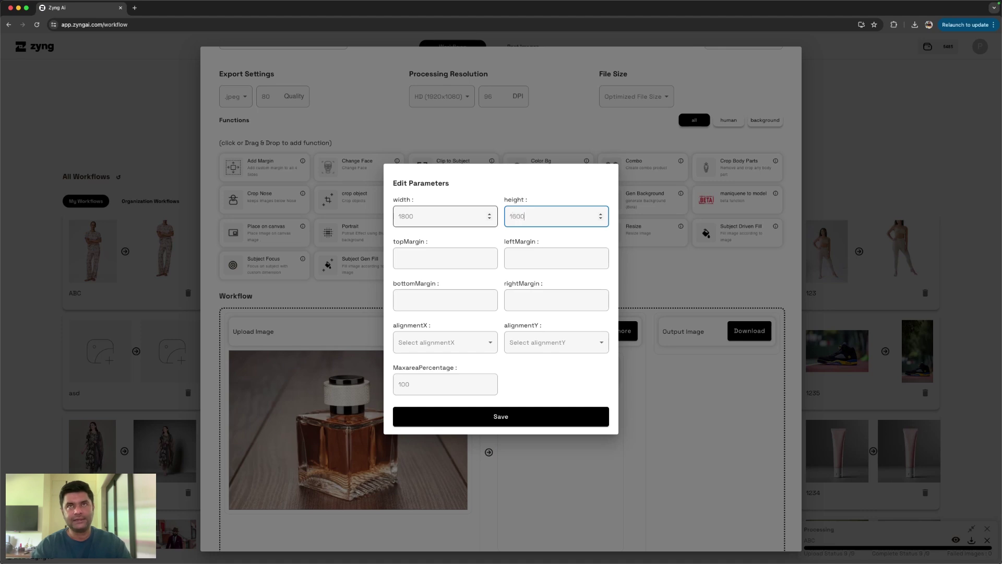
Set the top, left, right and bottom margins of Subject Gen Fill to 20
click(424, 261)
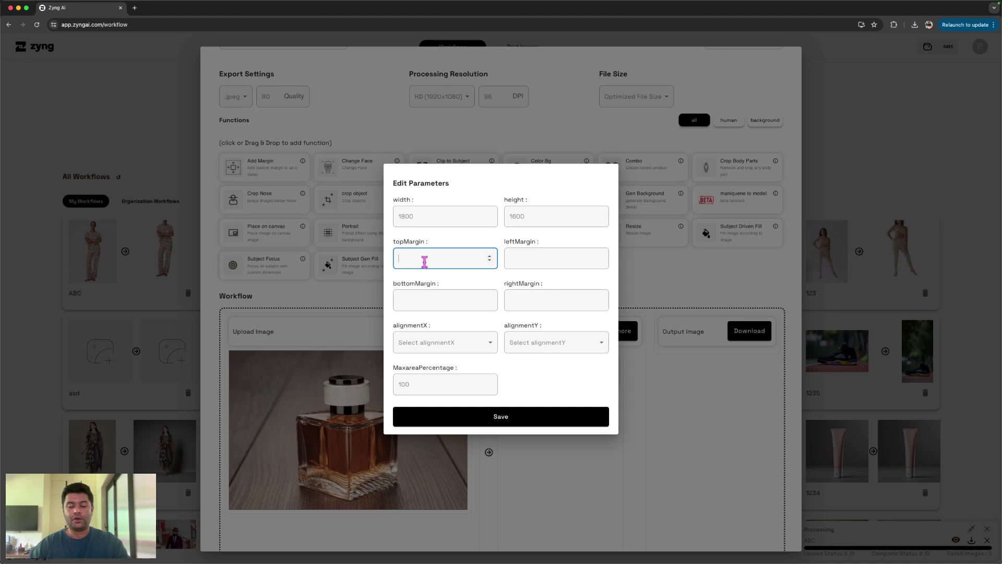
text(20)
key(Tab)
text(20)
key(Tab)
key(Tab)
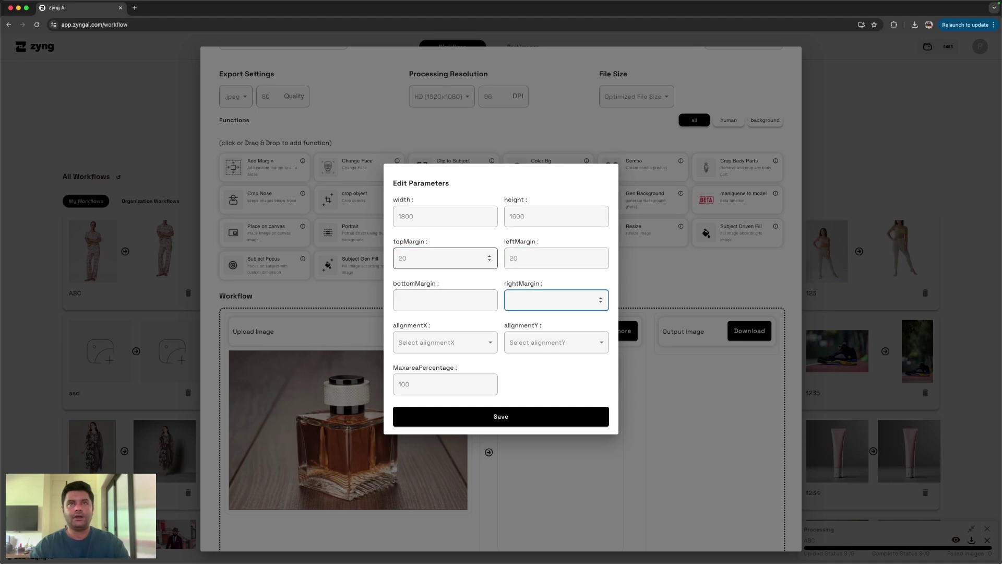
text(20)
click(410, 298)
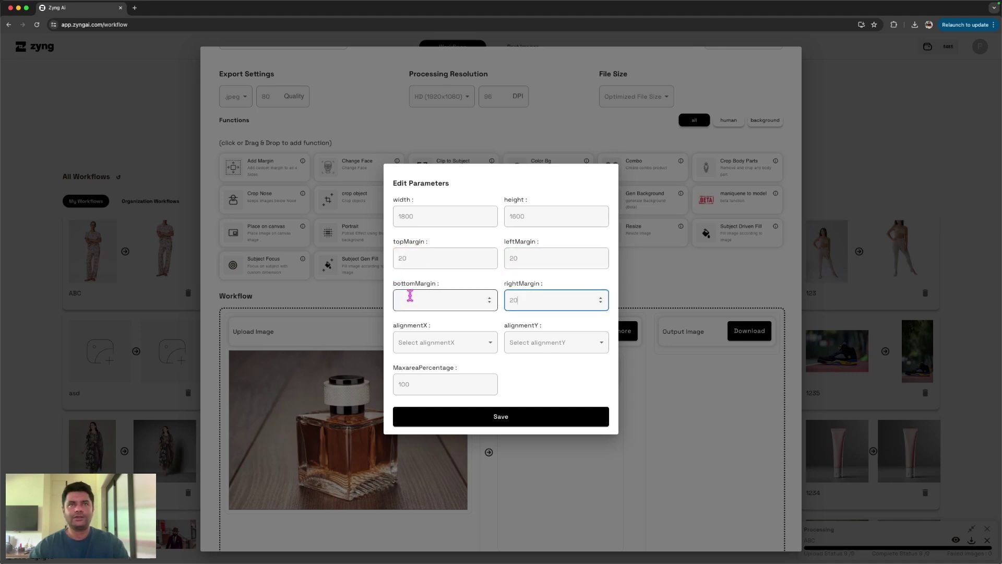
text(20)
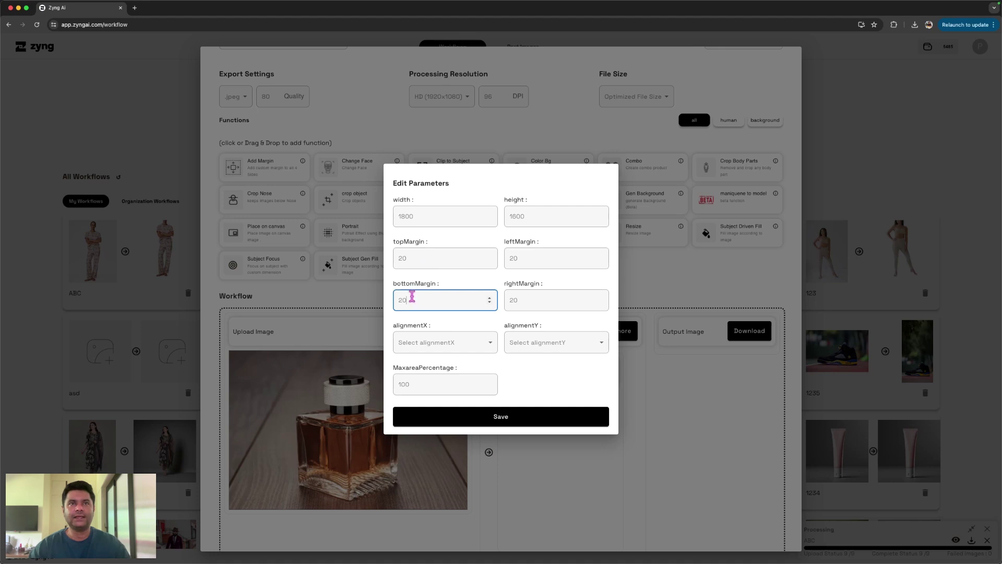
Set both alignmentX and alignmentY of Subject Gen Fill to Center alignment
click(448, 342)
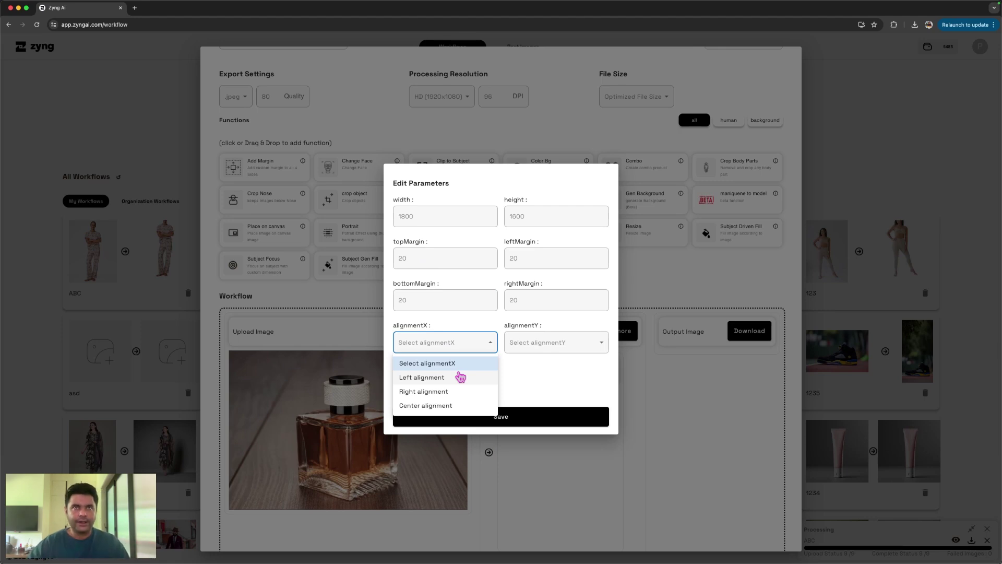
click(464, 405)
click(574, 346)
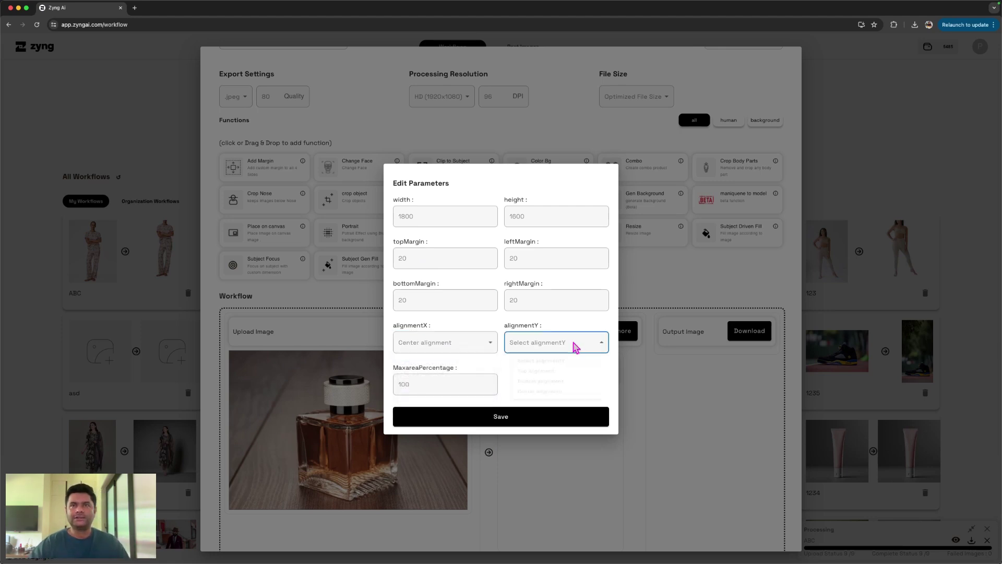
click(559, 406)
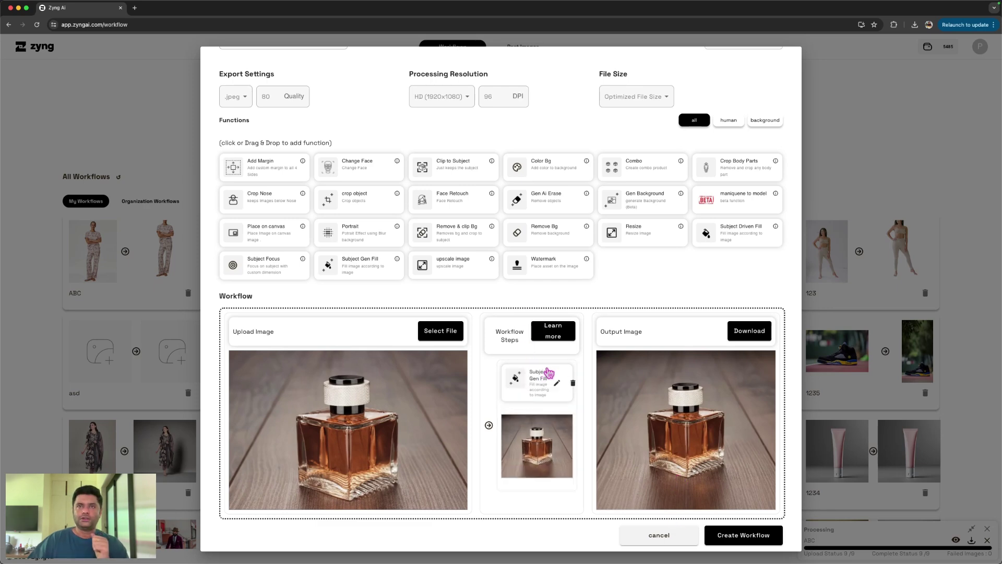
Change the Subject Gen Fill height to 2200 and save the parameters
click(557, 383)
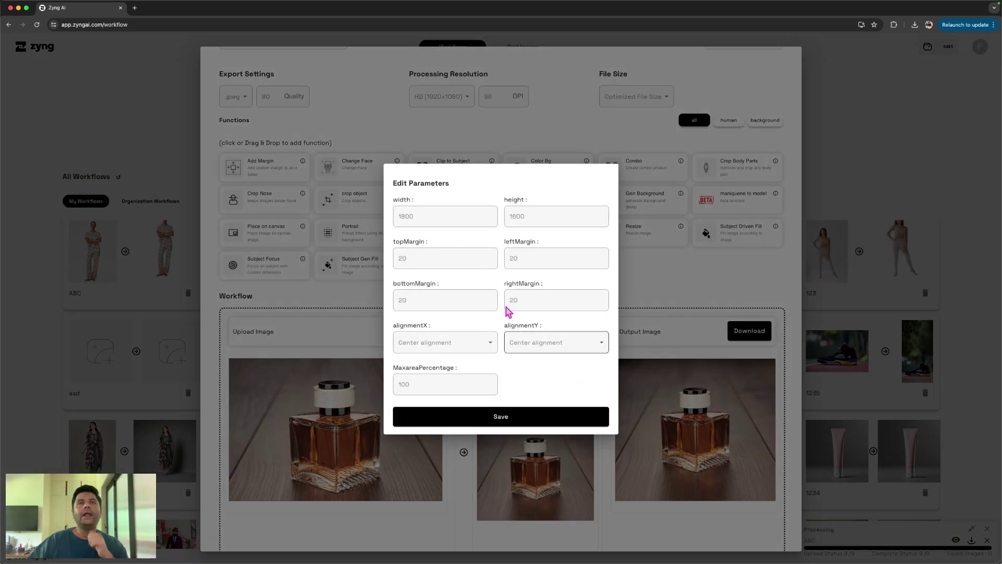
double_click(429, 219)
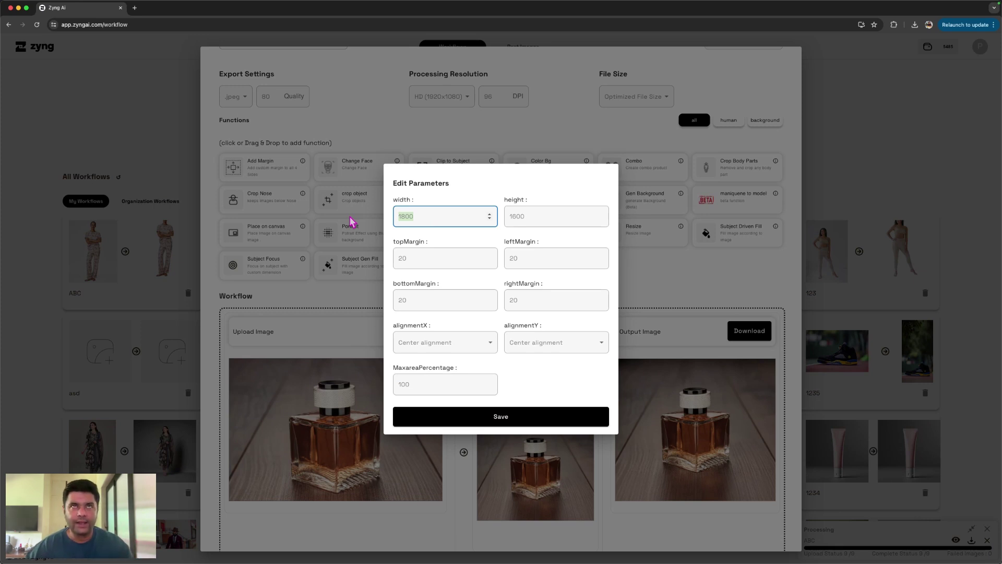
double_click(540, 215)
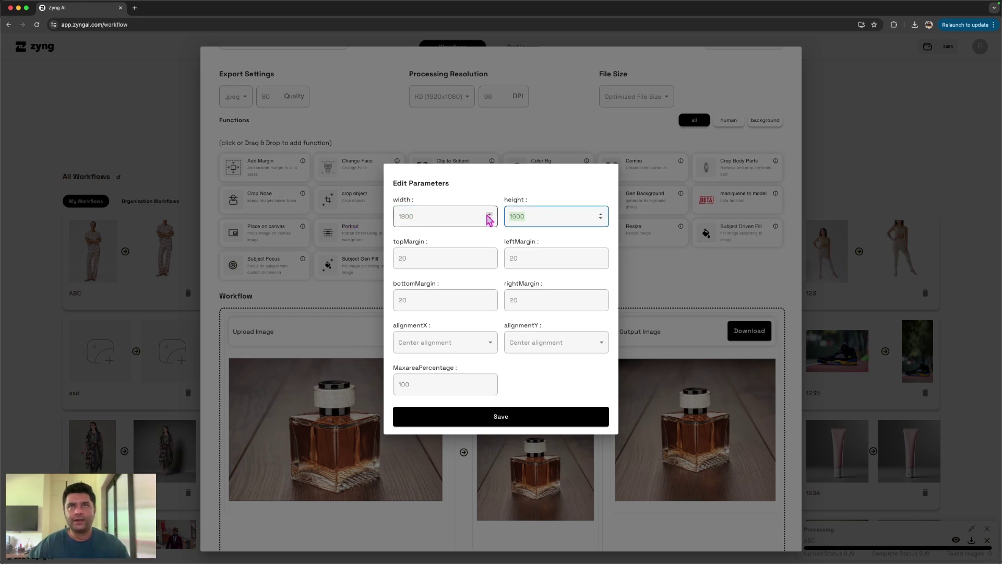
text(22)
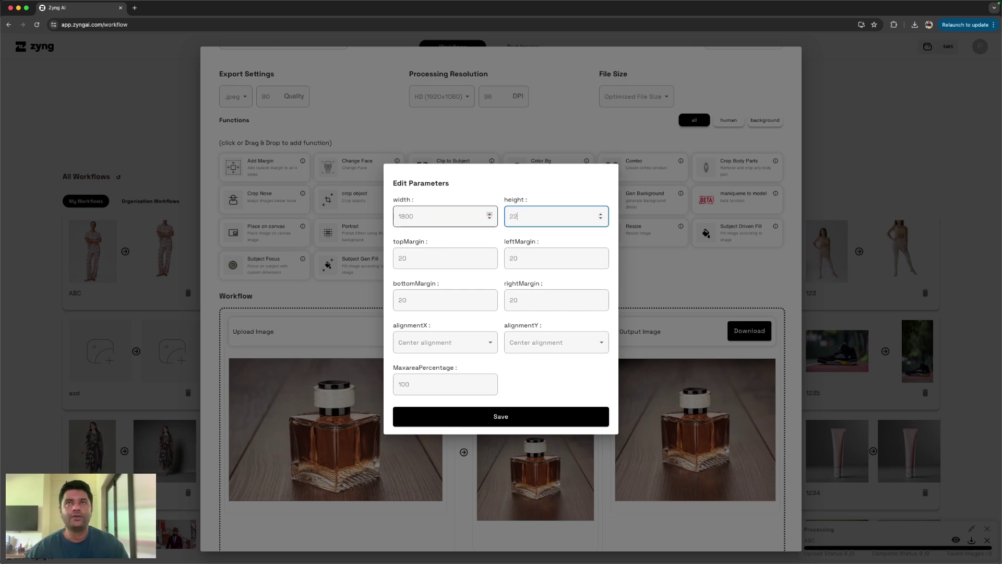
text(00)
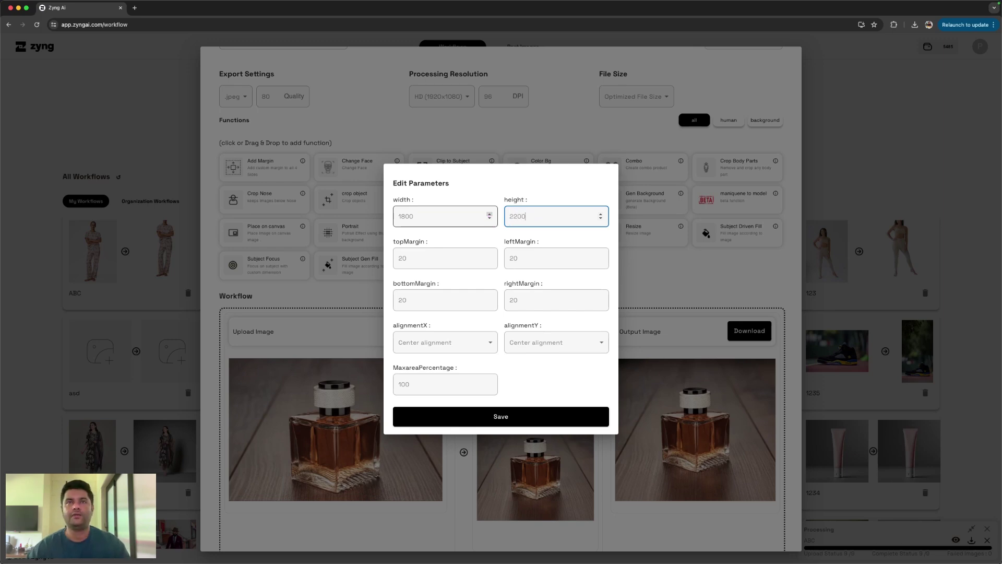
click(518, 416)
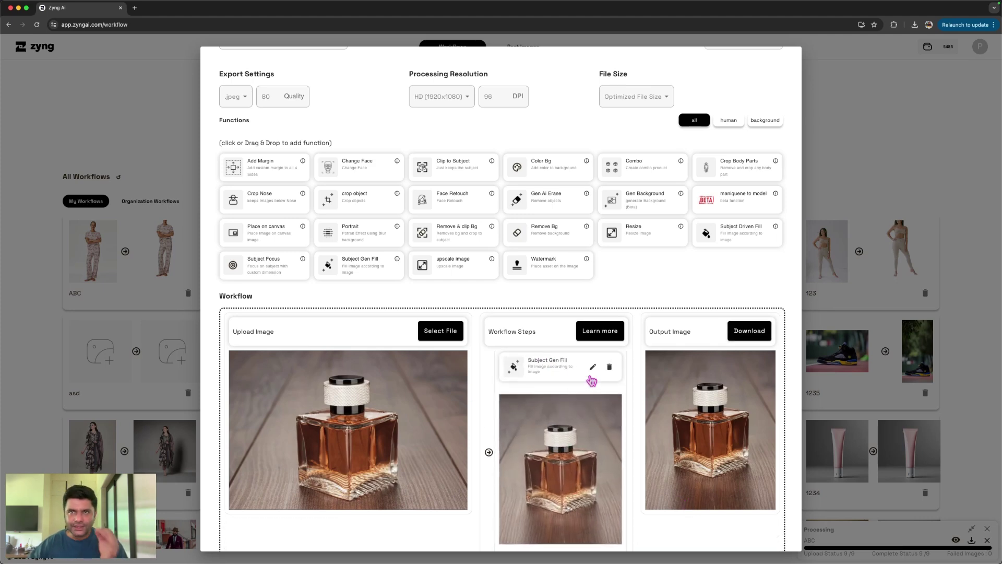
Reopen the Subject Gen Fill parameters and set the bottom margin to 3
click(593, 367)
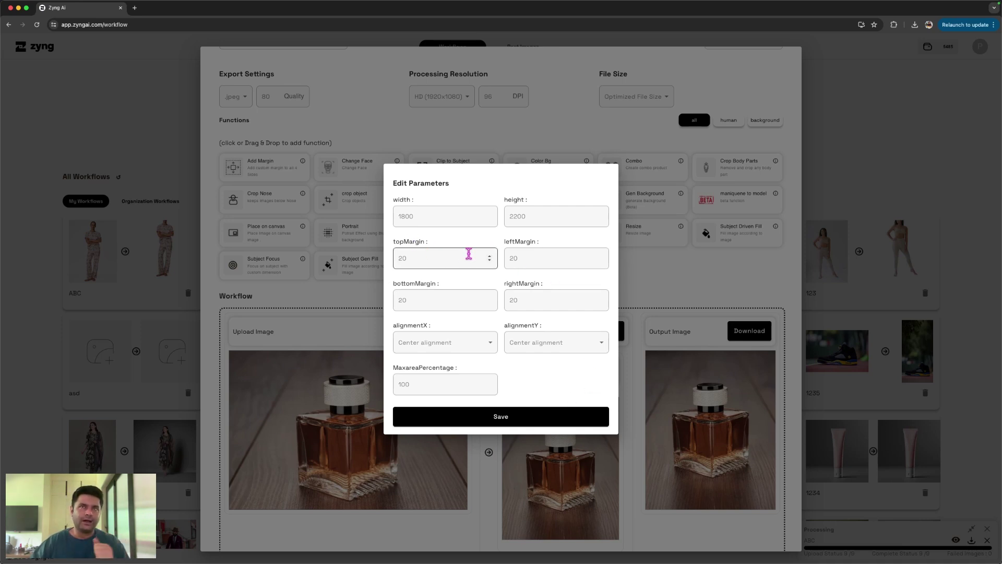
drag(468, 256, 392, 262)
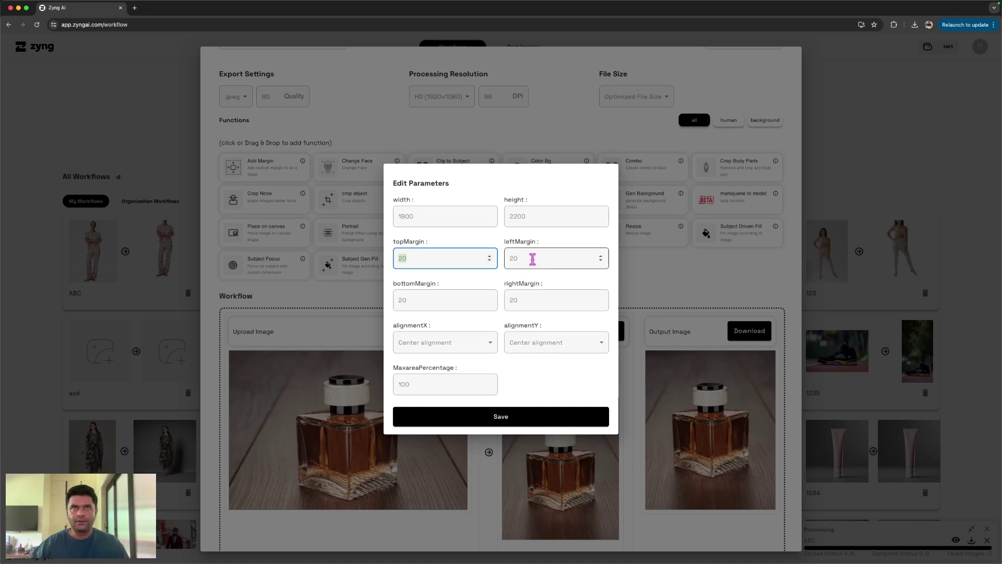
click(442, 300)
drag(405, 299, 398, 298)
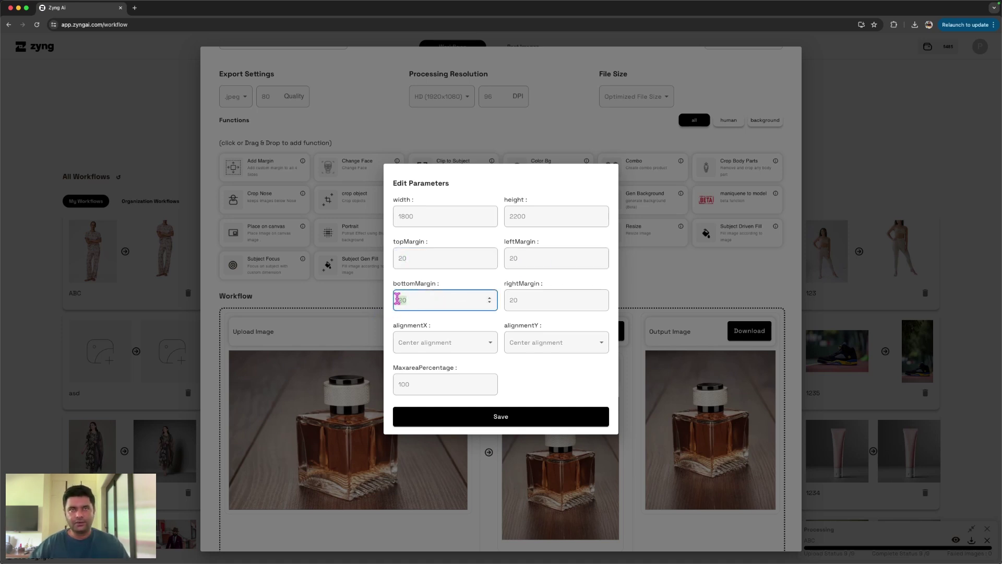
text(3)
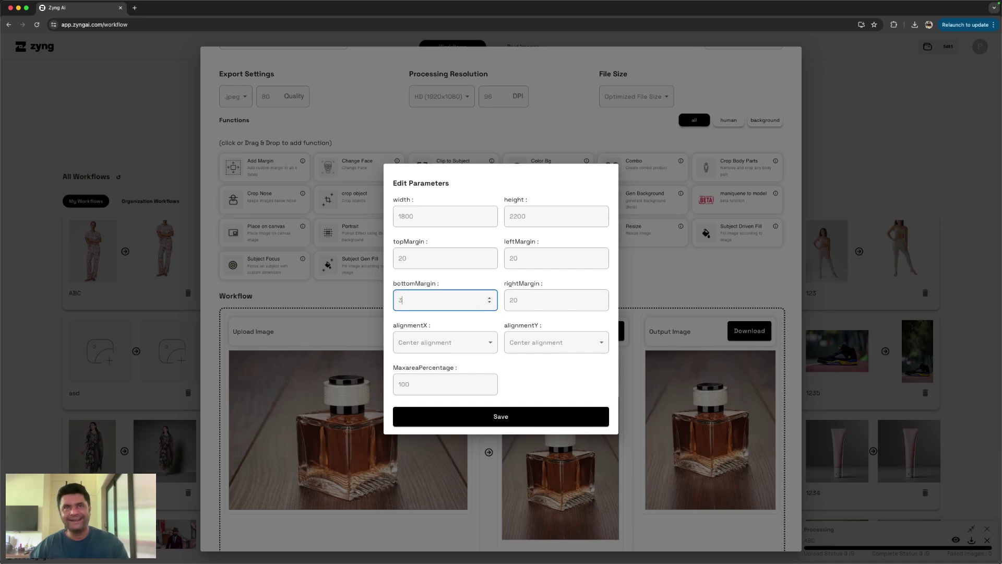
click(457, 319)
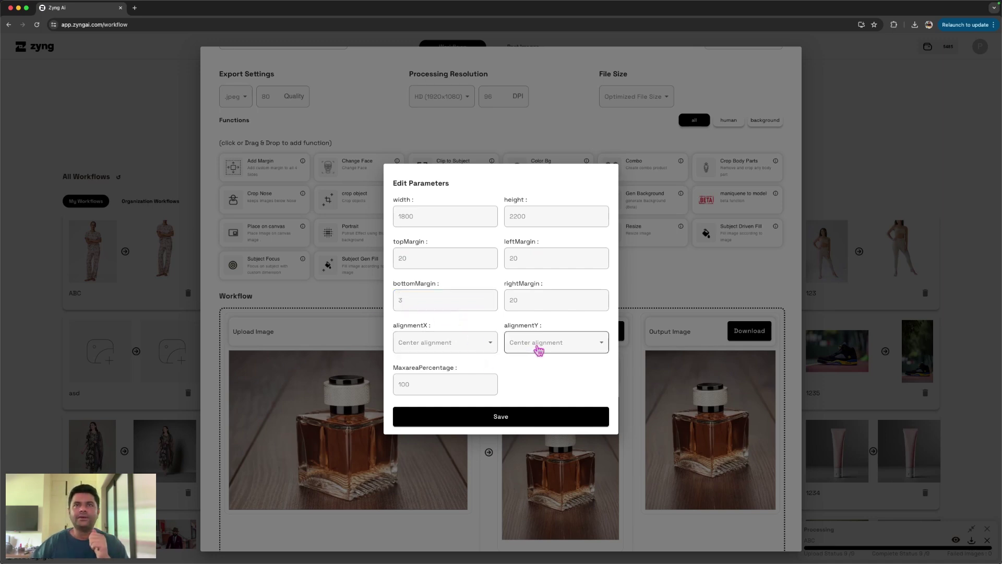
Check the alignmentX options, choose Center alignment for alignmentY, and save the Subject Gen Fill parameters
click(486, 344)
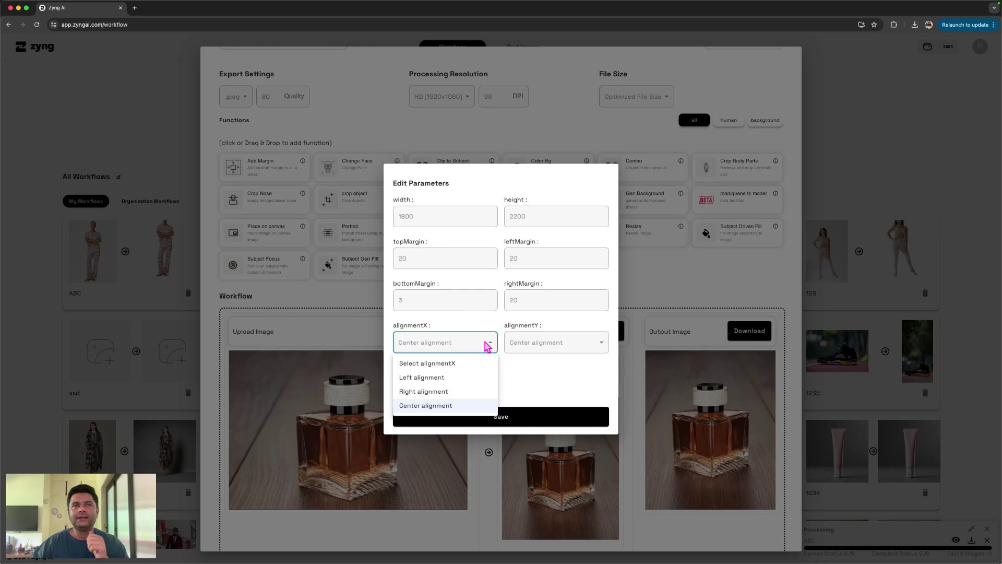
click(487, 344)
click(513, 342)
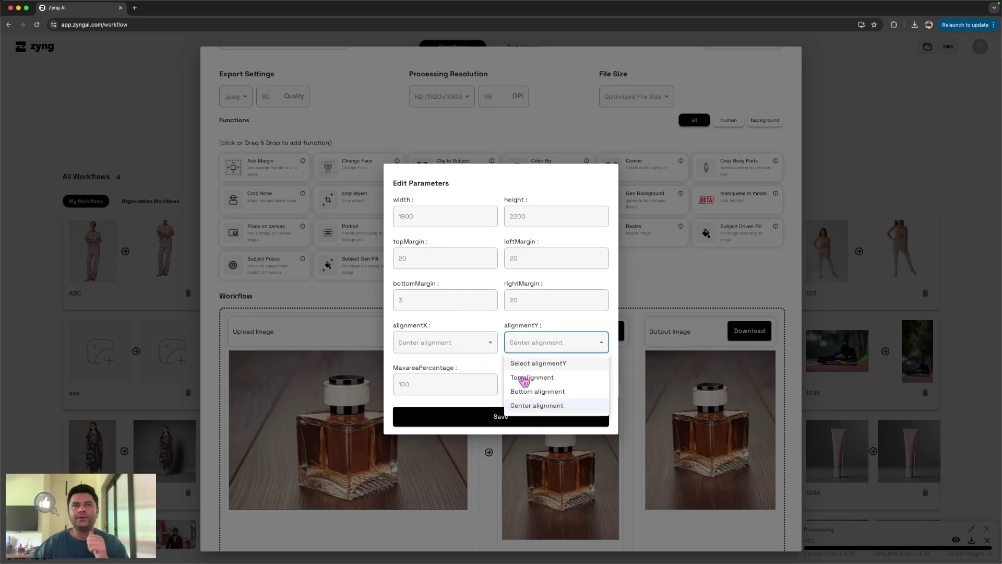
click(531, 405)
click(522, 417)
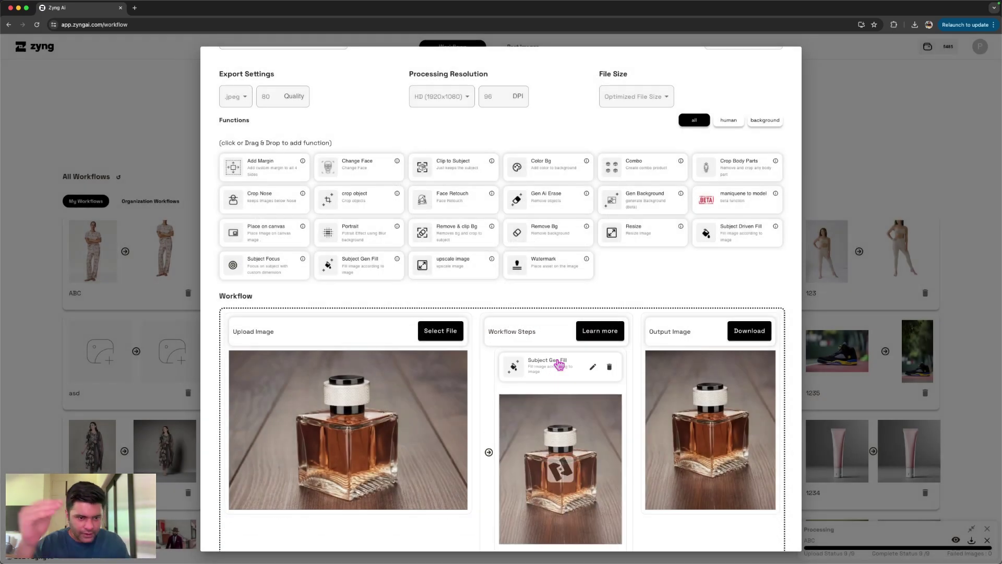